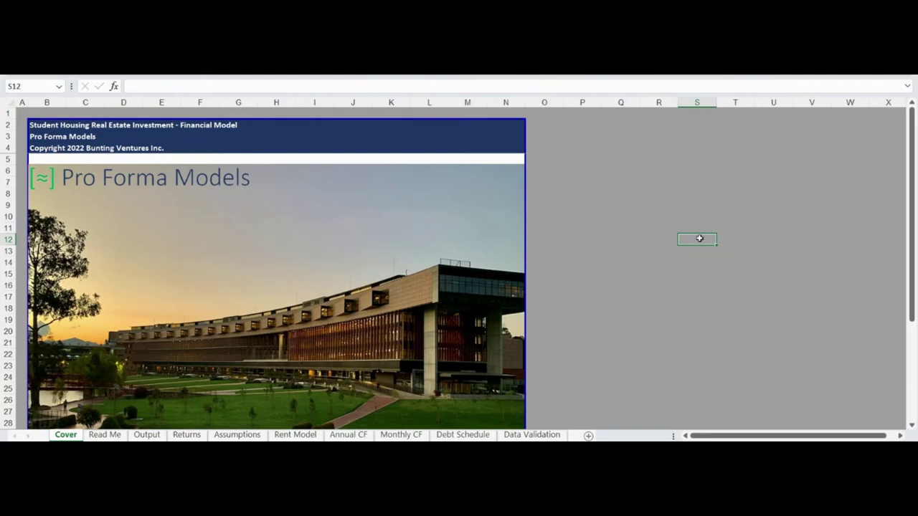
# Move from the Cover tab to the Read Me sheet's Common Use Cases section.
pyautogui.hotkey('ctrl', 'pagedown')
pyautogui.hotkey('ctrl', 'Down')
pyautogui.hotkey('ctrl', 'Down')
# Step through the Functionality & Formatting, Modules and Outline sections, then move to Assumptions.
pyautogui.hotkey('ctrl', 'Down')
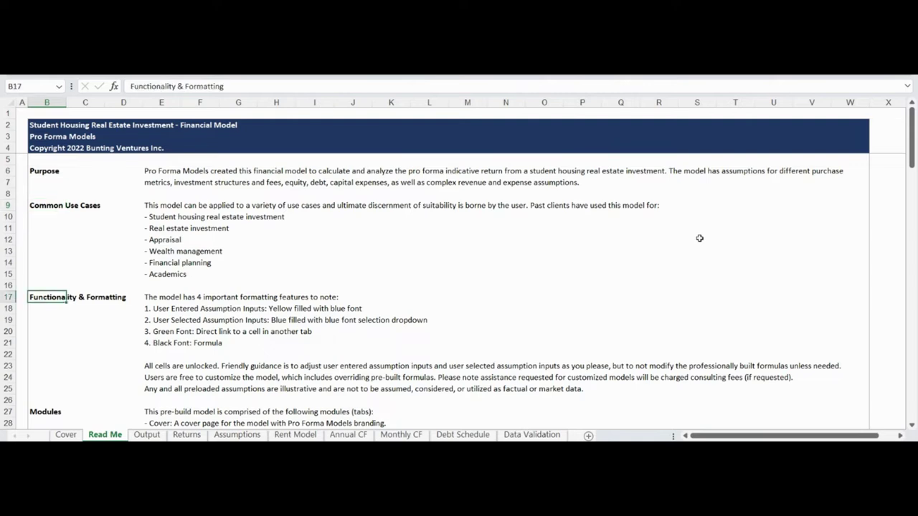
pyautogui.hotkey('ctrl', 'Down')
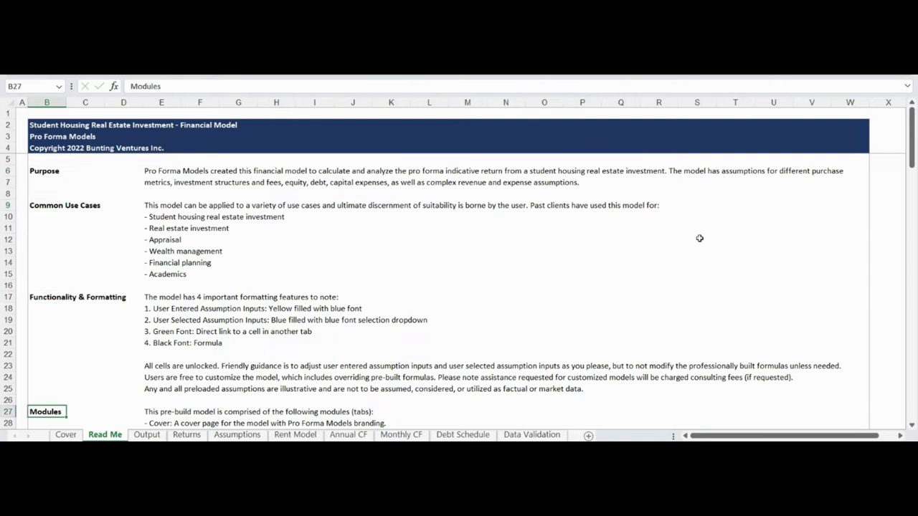
pyautogui.hotkey('ctrl', 'Down')
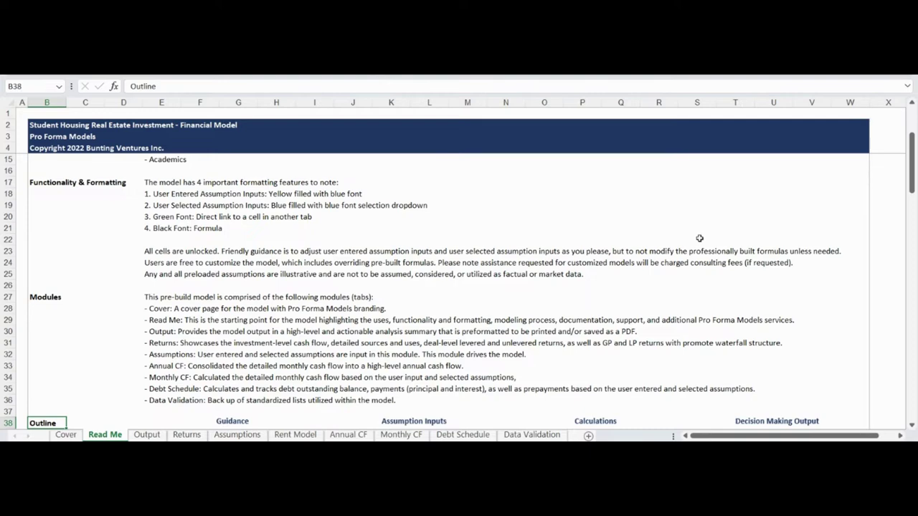
pyautogui.hotkey('ctrl', 'Down')
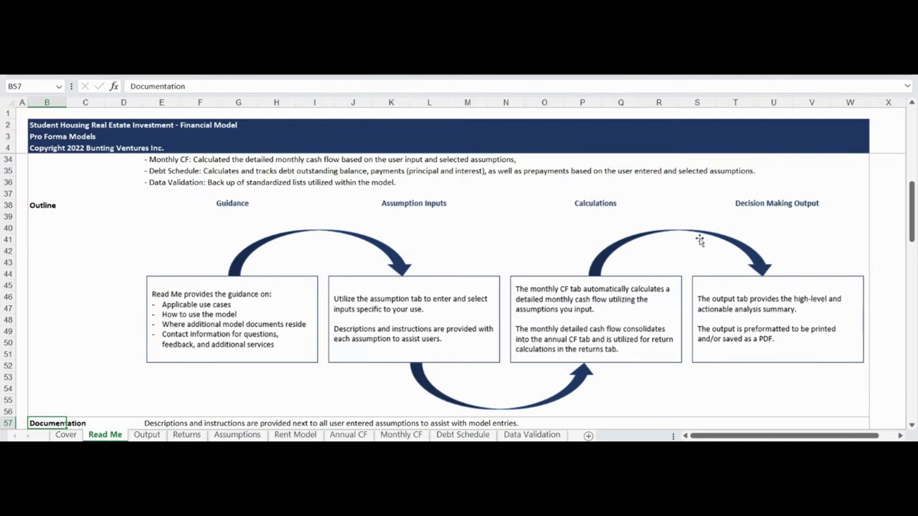
pyautogui.hotkey('ctrl', 'pagedown')
pyautogui.hotkey('ctrl', 'pagedown')
pyautogui.hotkey('ctrl', 'pagedown')
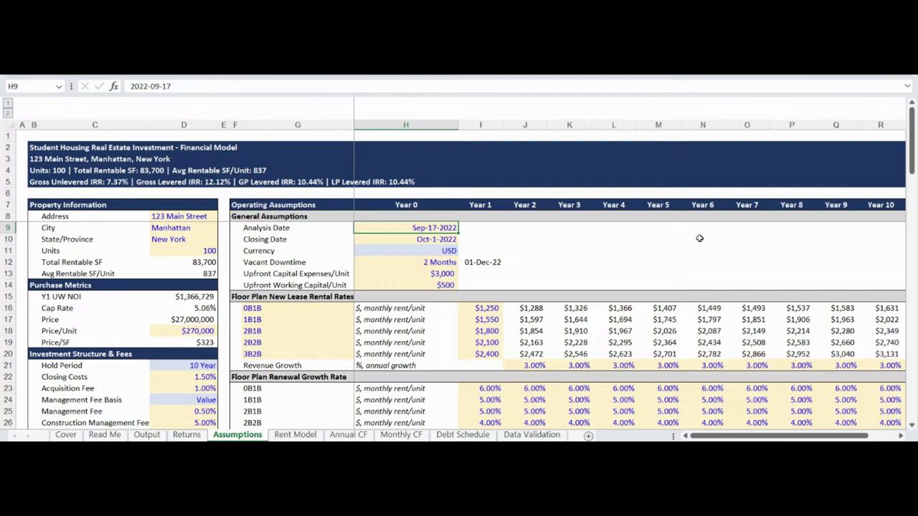
# Return to the Property Information block, then scroll down to the revenue growth assumptions.
pyautogui.press('Left')
pyautogui.press('Left')
pyautogui.press('Left')
pyautogui.press('Left')
pyautogui.press('Left')
pyautogui.press('Left')
pyautogui.press('Left')
pyautogui.press('Up')
pyautogui.press('Up')
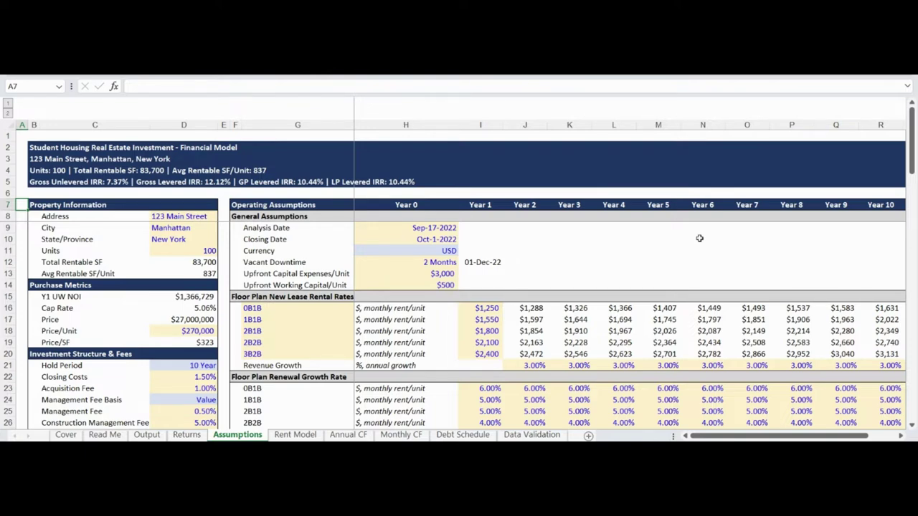
pyautogui.scroll(-4, 700, 238)
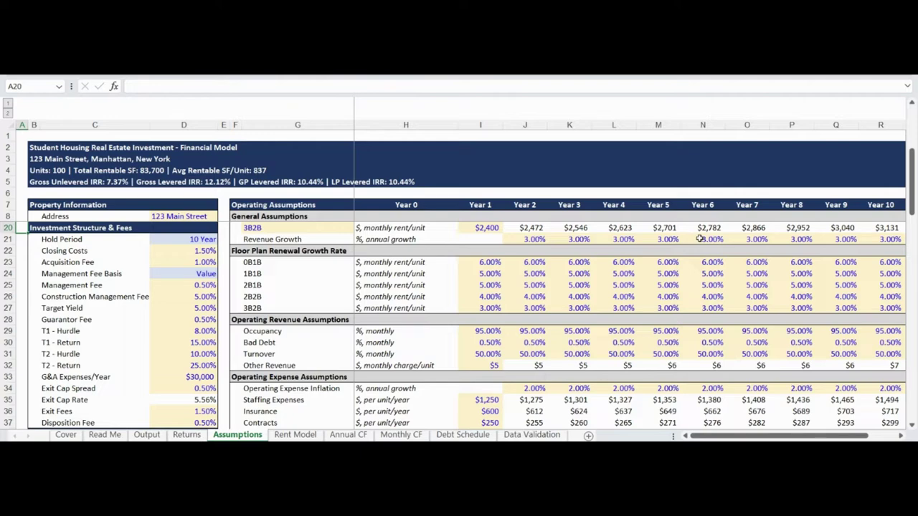
# Page down to the equity and debt assumptions, then return to the top Address row.
pyautogui.press('pagedown')
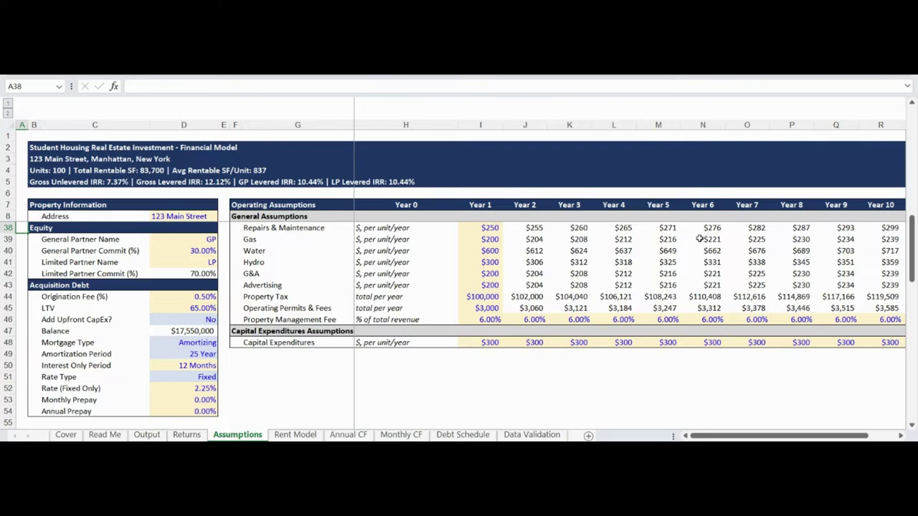
pyautogui.hotkey('ctrl', 'Home')
pyautogui.press('Left')
pyautogui.press('Left')
pyautogui.press('Left')
pyautogui.press('Up')
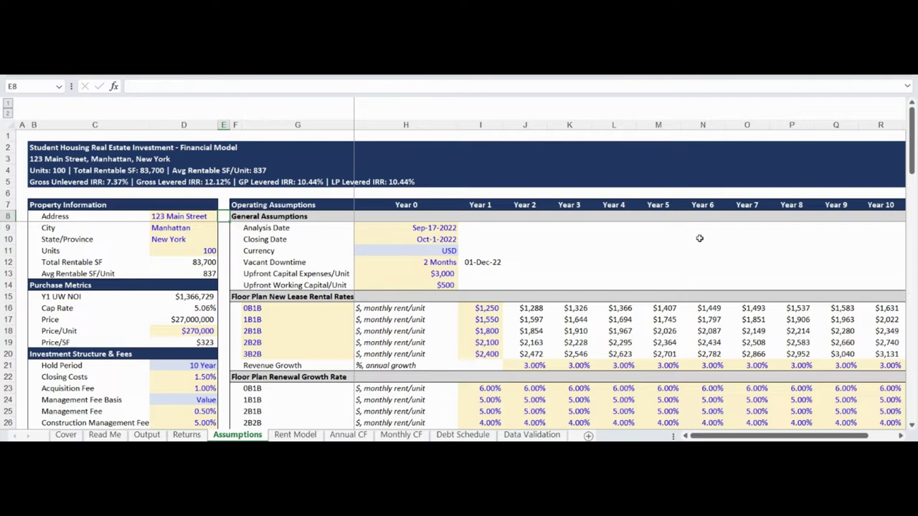
# Move to the Y1 UW NOI row and scroll until row 22 is at the top.
pyautogui.press('Down')
pyautogui.press('Down')
pyautogui.press('Down')
pyautogui.press('Down')
pyautogui.press('Down')
pyautogui.press('Down')
pyautogui.press('Down')
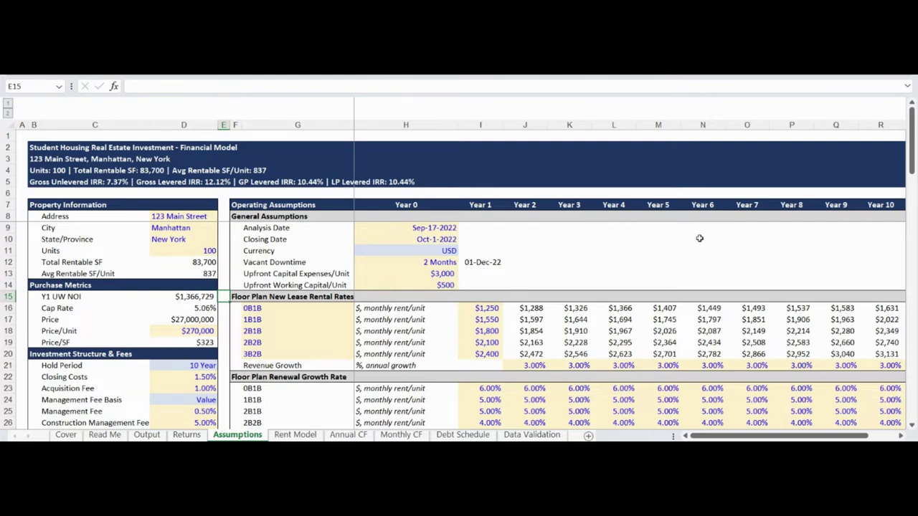
pyautogui.scroll(-4, 699, 238)
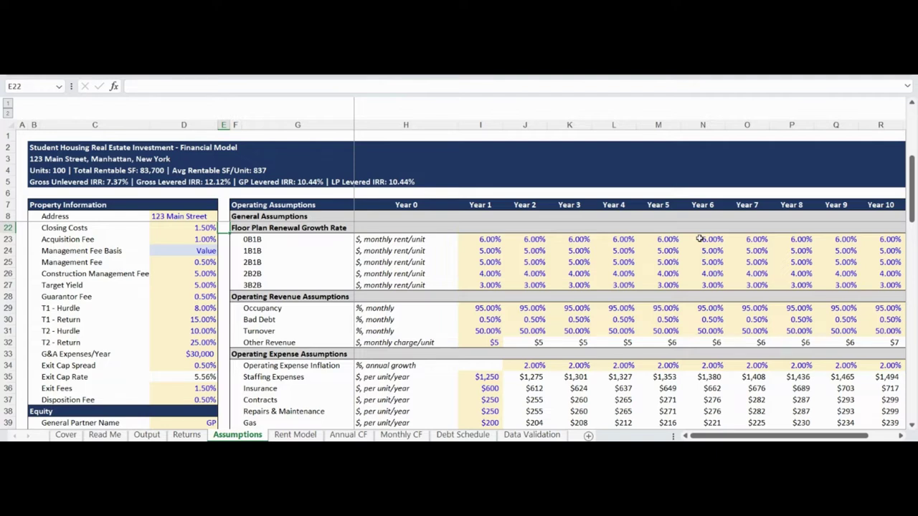
# Move down past the Guarantor Fee row to the Interest Only Period row.
pyautogui.press('Down')
pyautogui.press('Down')
pyautogui.press('Down')
pyautogui.press('Down')
pyautogui.press('Down')
pyautogui.press('Down')
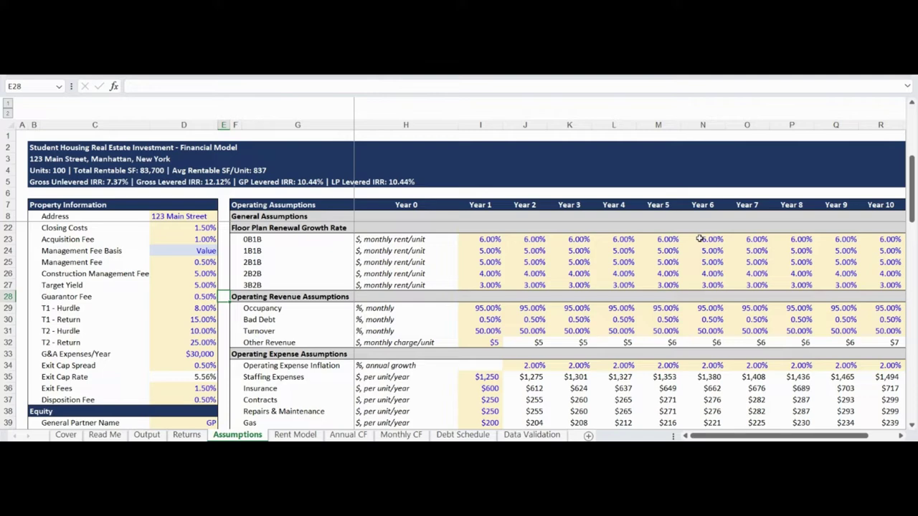
pyautogui.press('Down')
pyautogui.press('Down')
pyautogui.press('Down')
pyautogui.press('Down')
pyautogui.press('Down')
pyautogui.press('Down')
pyautogui.press('Down')
pyautogui.press('Down')
pyautogui.press('Down')
pyautogui.press('Down')
pyautogui.press('Down')
pyautogui.press('Down')
pyautogui.press('Down')
pyautogui.press('Down')
pyautogui.press('Down')
pyautogui.press('Down')
pyautogui.press('Down')
pyautogui.press('Down')
pyautogui.press('Down')
pyautogui.press('Down')
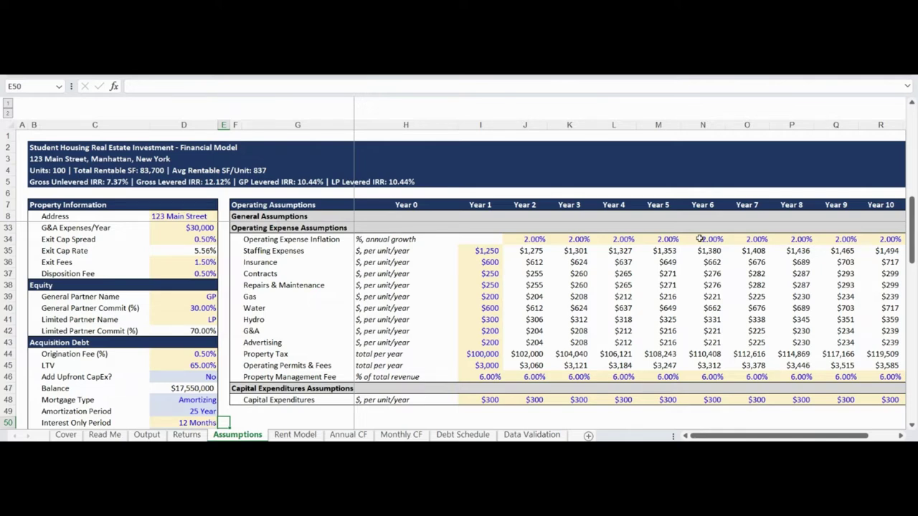
# Go to the Rent Model sheet and review the floor plan new lease rental rates.
pyautogui.hotkey('ctrl', 'pagedown')
pyautogui.hotkey('ctrl', 'Left')
pyautogui.hotkey('ctrl', 'Left')
pyautogui.hotkey('ctrl', 'Left')
pyautogui.hotkey('ctrl', 'Left')
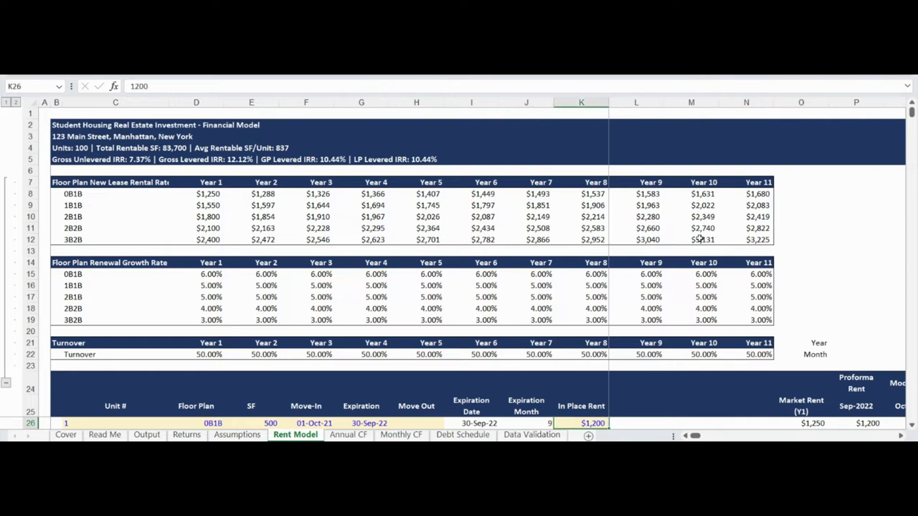
pyautogui.hotkey('ctrl', 'Up')
pyautogui.hotkey('ctrl', 'Home')
pyautogui.press('Down')
pyautogui.press('Down')
pyautogui.press('Down')
pyautogui.press('Down')
pyautogui.press('Down')
pyautogui.press('Down')
pyautogui.press('Down')
pyautogui.press('Down')
pyautogui.press('Down')
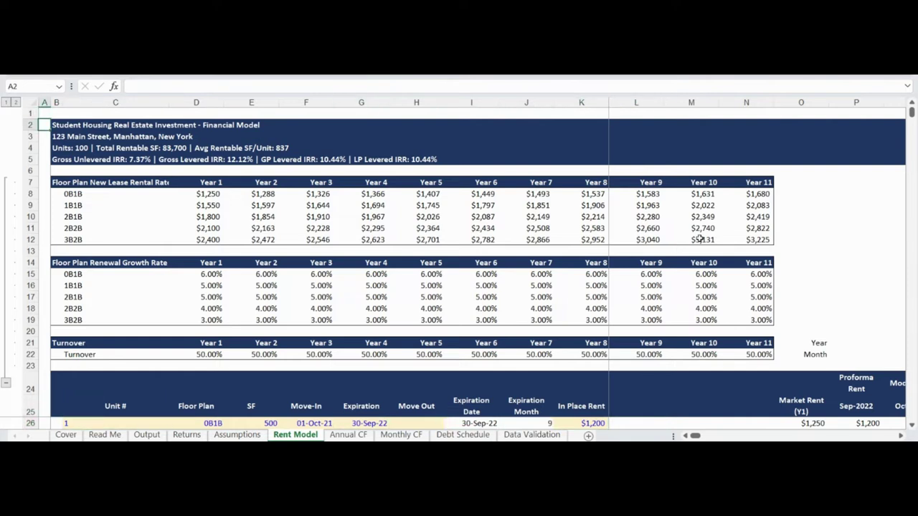
pyautogui.press('Down')
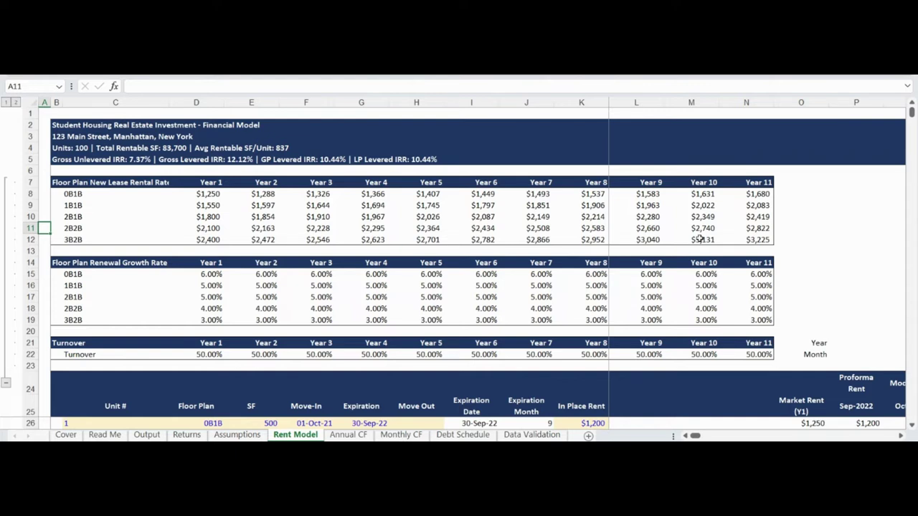
pyautogui.press('Up')
pyautogui.press('Up')
pyautogui.press('Up')
pyautogui.press('Up')
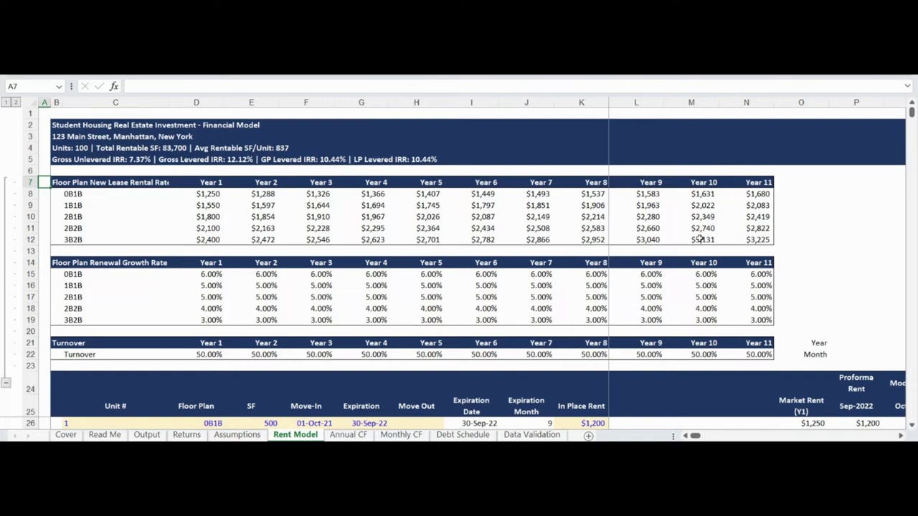
# Hide assumption rows 7–23 using the Alt+A, H outline shortcut.
pyautogui.press('Down')
pyautogui.press('Down')
pyautogui.press('Down')
pyautogui.press('Down')
pyautogui.press('Down')
pyautogui.press('Down')
pyautogui.press('Down')
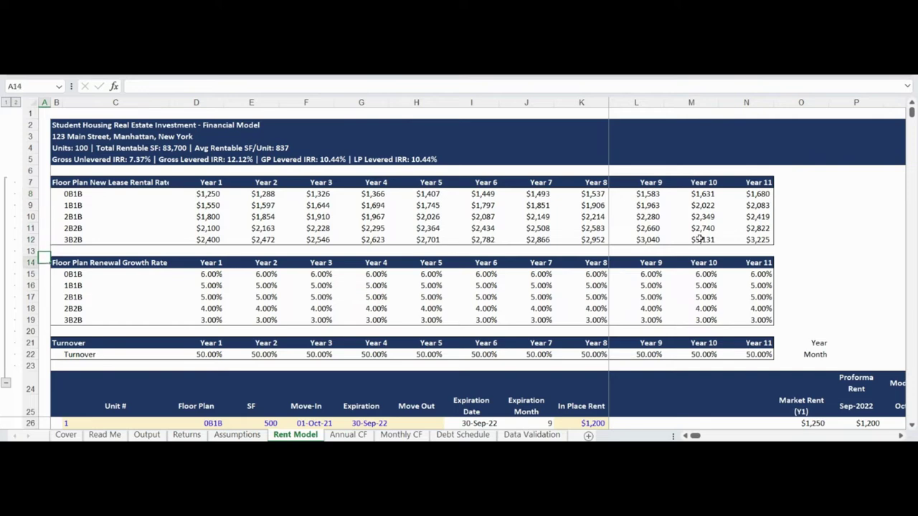
pyautogui.press('Down')
pyautogui.press('Down')
pyautogui.press('Down')
pyautogui.press('Down')
pyautogui.press('Down')
pyautogui.press('Down')
pyautogui.press('Down')
pyautogui.press('Down')
pyautogui.press('Down')
pyautogui.press('Down')
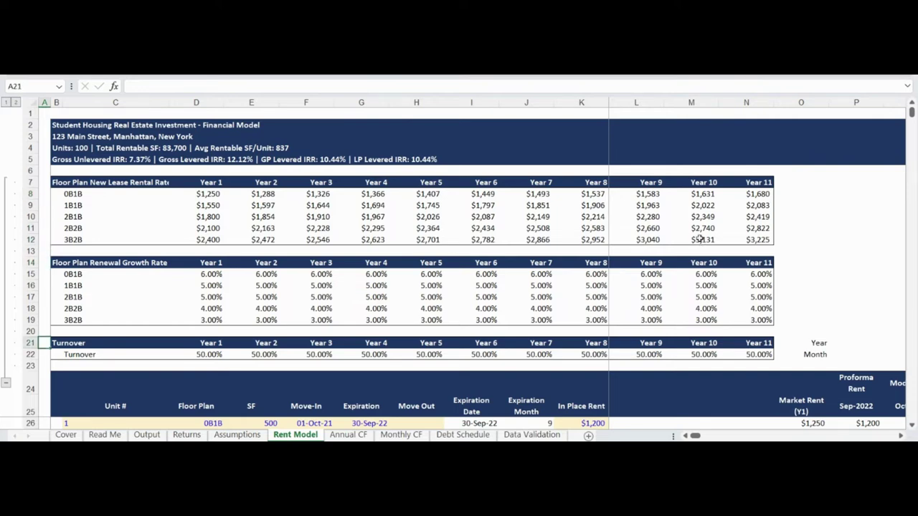
pyautogui.hotkey('alt', 'a')
pyautogui.press('h')
# Inspect unit 1 (0B1B): $1,200 in-place rent against $1,250 market rent.
pyautogui.press('Down')
pyautogui.press('Right')
pyautogui.press('Down')
pyautogui.press('Right')
pyautogui.press('Right')
pyautogui.press('Right')
pyautogui.press('Right')
pyautogui.press('Right')
pyautogui.press('Right')
pyautogui.press('Right')
pyautogui.press('Right')
pyautogui.press('Right')
pyautogui.press('Up')
pyautogui.press('Down')
pyautogui.press('Right')
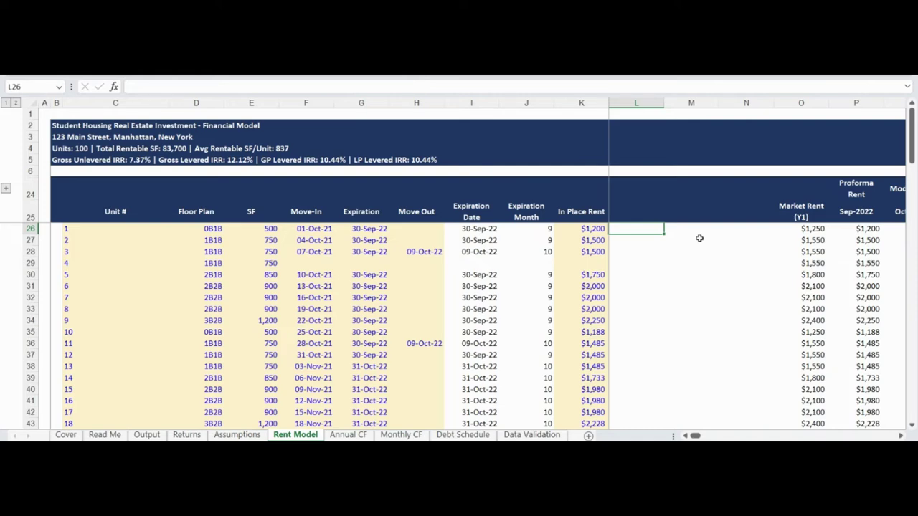
# Check the rent roll's end and top, then move right to the Oct-2022 monthly rents.
pyautogui.press('pagedown')
pyautogui.press('pagedown')
pyautogui.press('pagedown')
pyautogui.press('pagedown')
pyautogui.press('pagedown')
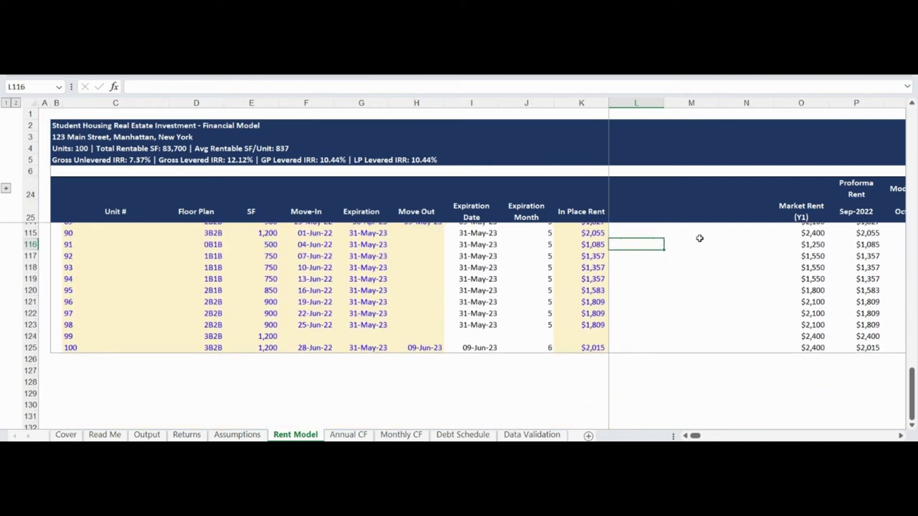
pyautogui.press('pageup')
pyautogui.press('pageup')
pyautogui.press('pageup')
pyautogui.press('pageup')
pyautogui.press('pageup')
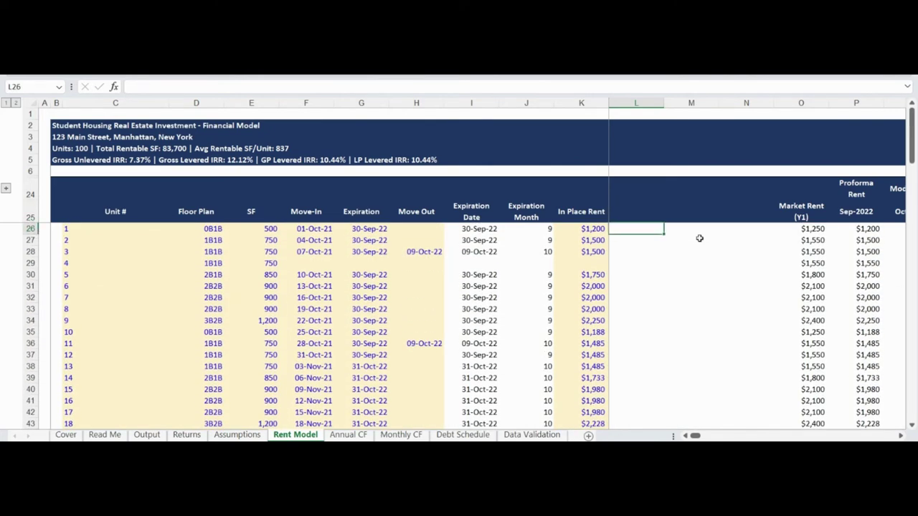
pyautogui.press('Right')
pyautogui.press('Right')
pyautogui.press('Right')
pyautogui.press('Right')
pyautogui.press('Right')
pyautogui.press('Right')
pyautogui.press('Right')
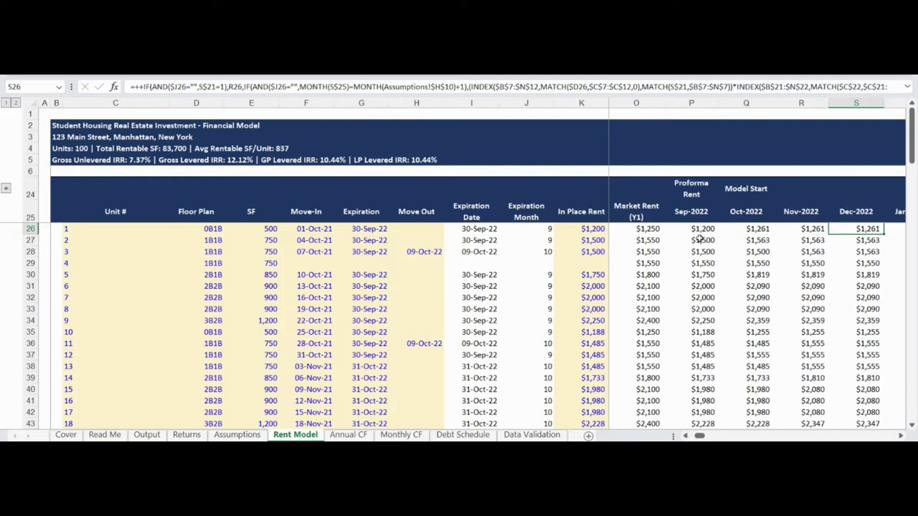
pyautogui.press('Left')
pyautogui.press('Left')
pyautogui.press('Left')
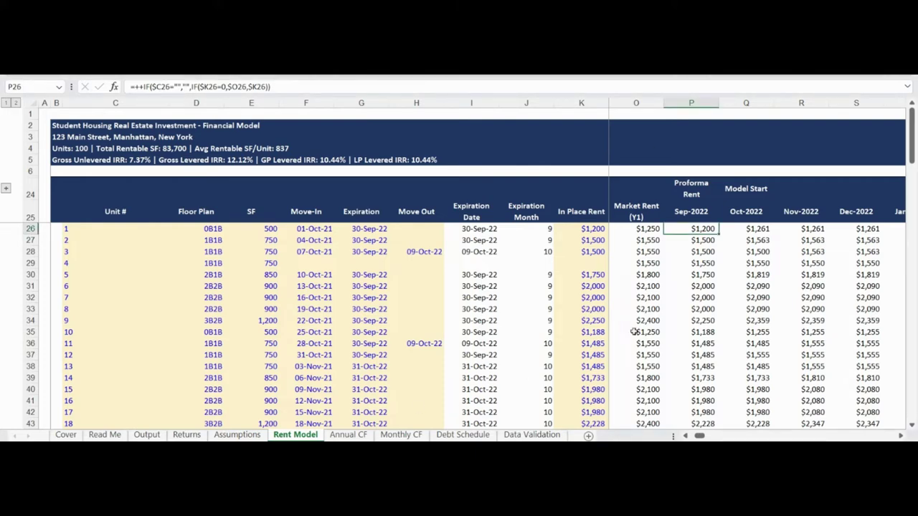
pyautogui.press('pagedown')
pyautogui.press('pagedown')
pyautogui.press('pagedown')
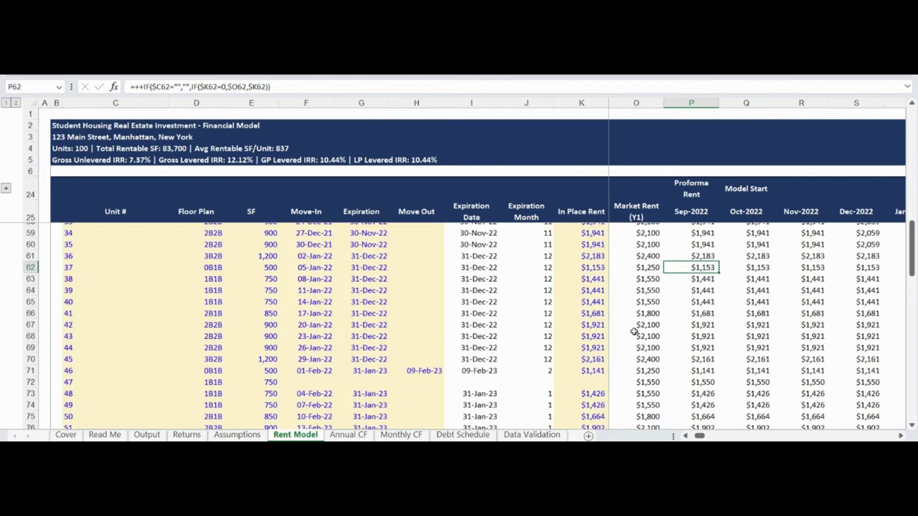
pyautogui.press('pageup')
pyautogui.press('pageup')
pyautogui.press('pageup')
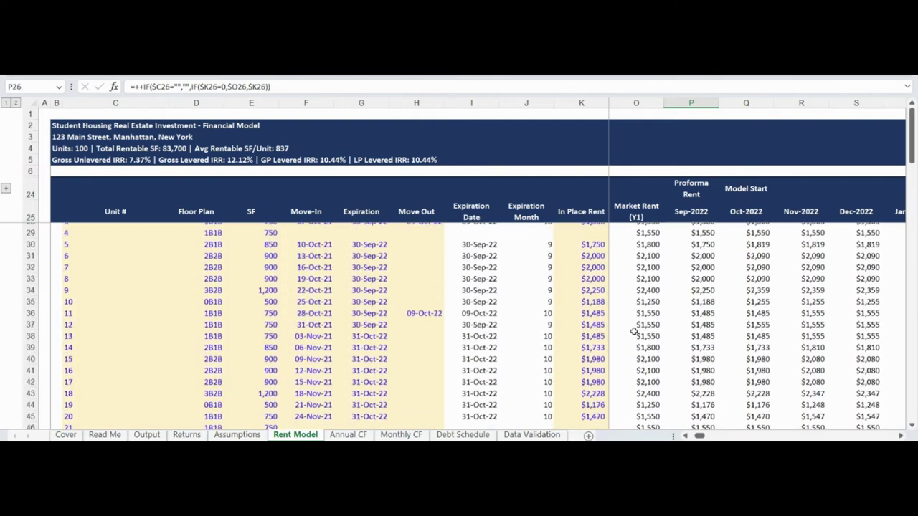
pyautogui.hotkey('ctrl', 'Right')
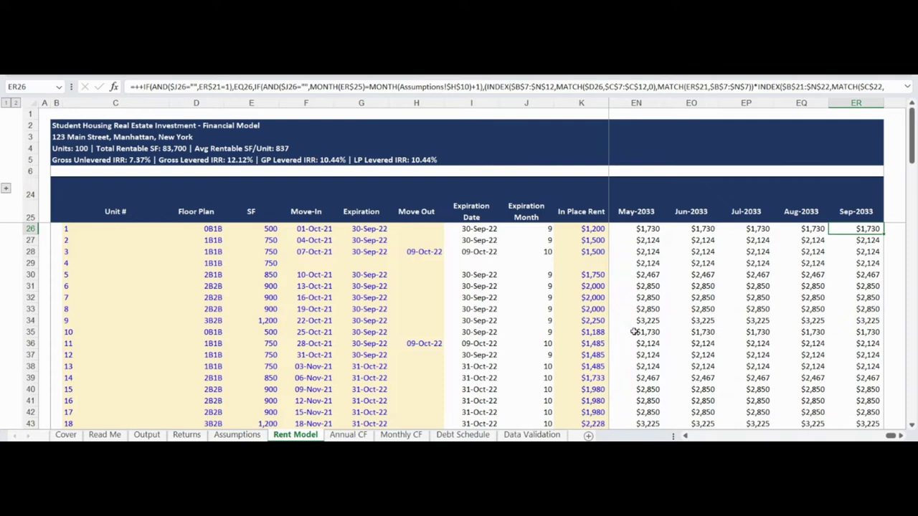
pyautogui.hotkey('ctrl', 'Left')
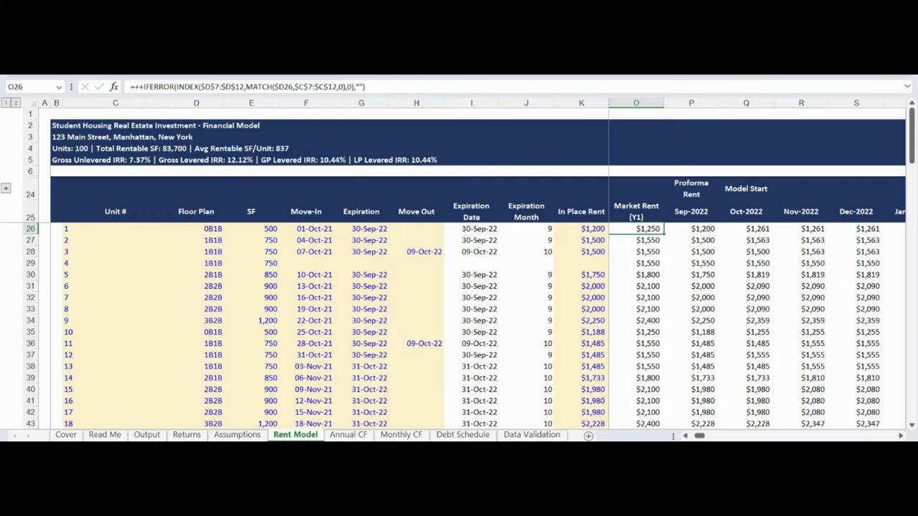
# Go to the Monthly CF sheet and move down to the Revenue section.
pyautogui.hotkey('ctrl', 'pagedown')
pyautogui.hotkey('ctrl', 'pagedown')
pyautogui.press('Down')
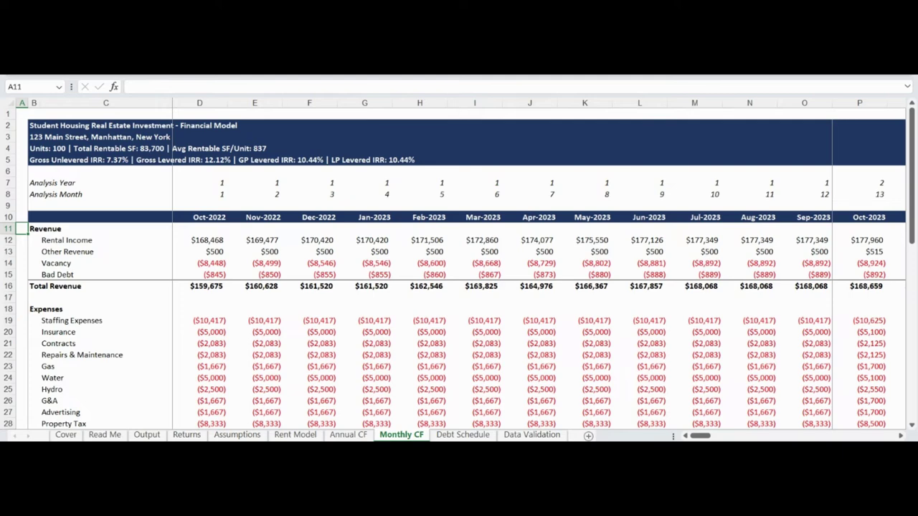
# Scroll down and select the Net Operating Income row, showing Oct-2022 NOI of $109,428.
pyautogui.scroll(-2, 459, 323)
pyautogui.click(21, 401)
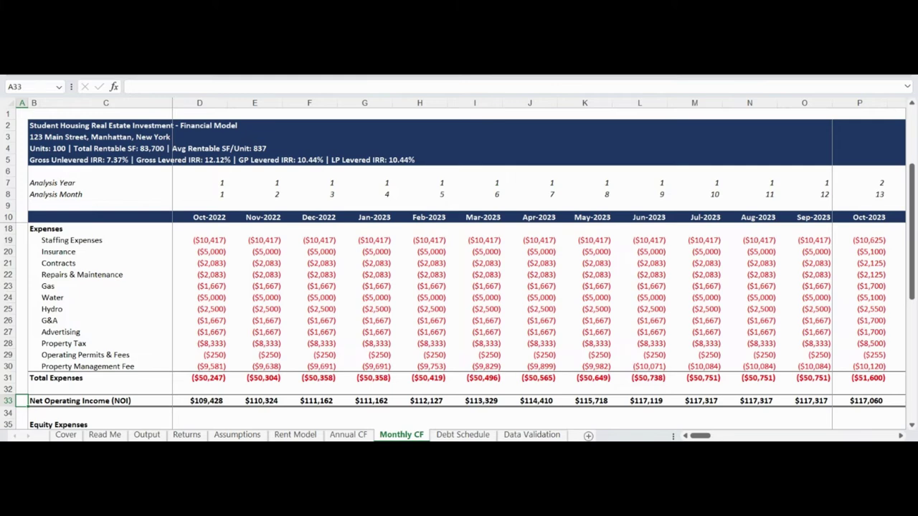
# Move down the Monthly CF sheet to Net Income (Loss), showing Oct-2022 net income of $74,022.
pyautogui.press('Down')
pyautogui.press('Down')
pyautogui.press('Down')
pyautogui.press('Down')
pyautogui.press('Down')
pyautogui.press('Down')
pyautogui.press('Down')
pyautogui.press('Down')
pyautogui.press('Down')
pyautogui.press('Down')
pyautogui.press('Down')
pyautogui.press('Down')
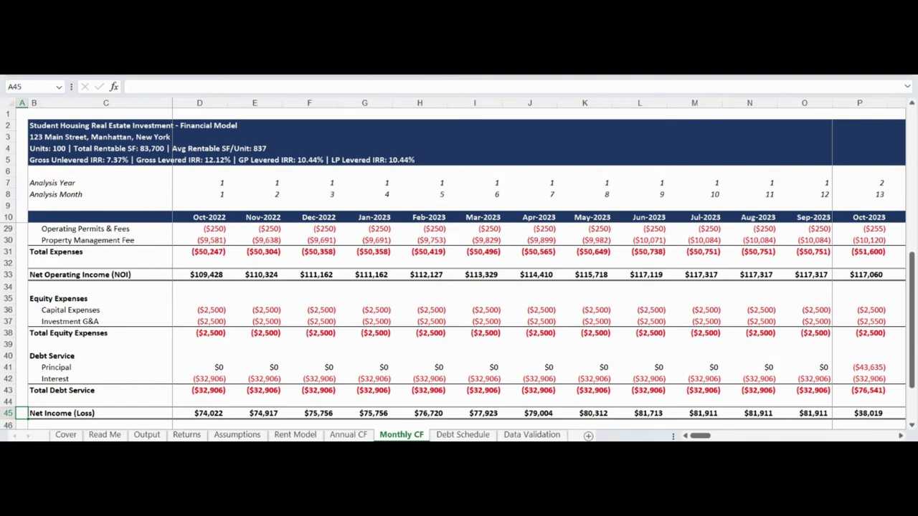
# Switch to the Annual CF sheet and return to the start of the Revenue row.
pyautogui.hotkey('ctrl', 'pageup')
pyautogui.press('Home')
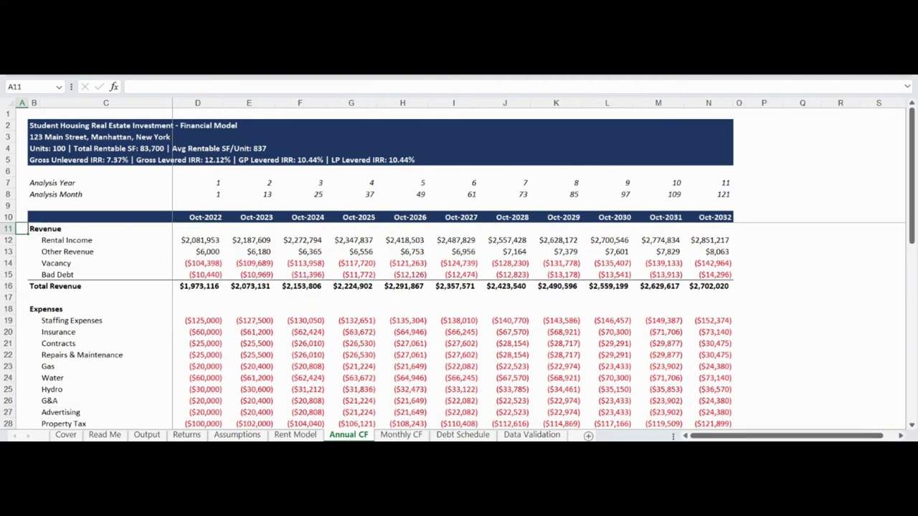